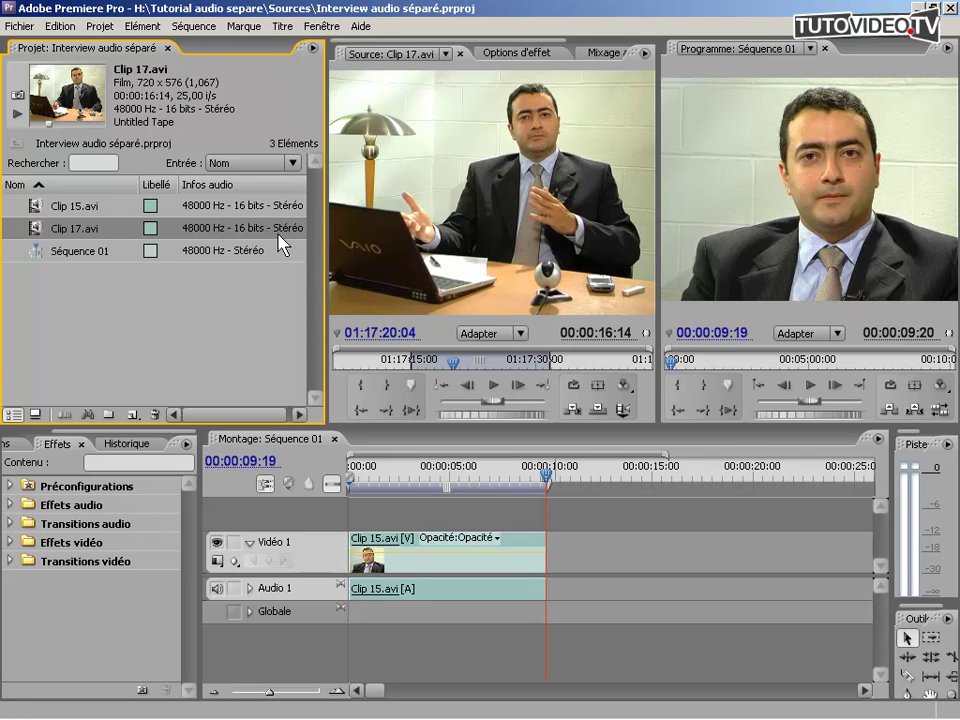
# Step: Preview Clip 17.avi from its In point in the source monitor and inspect its stereo audio waveform
pyautogui.doubleClick(34, 228)
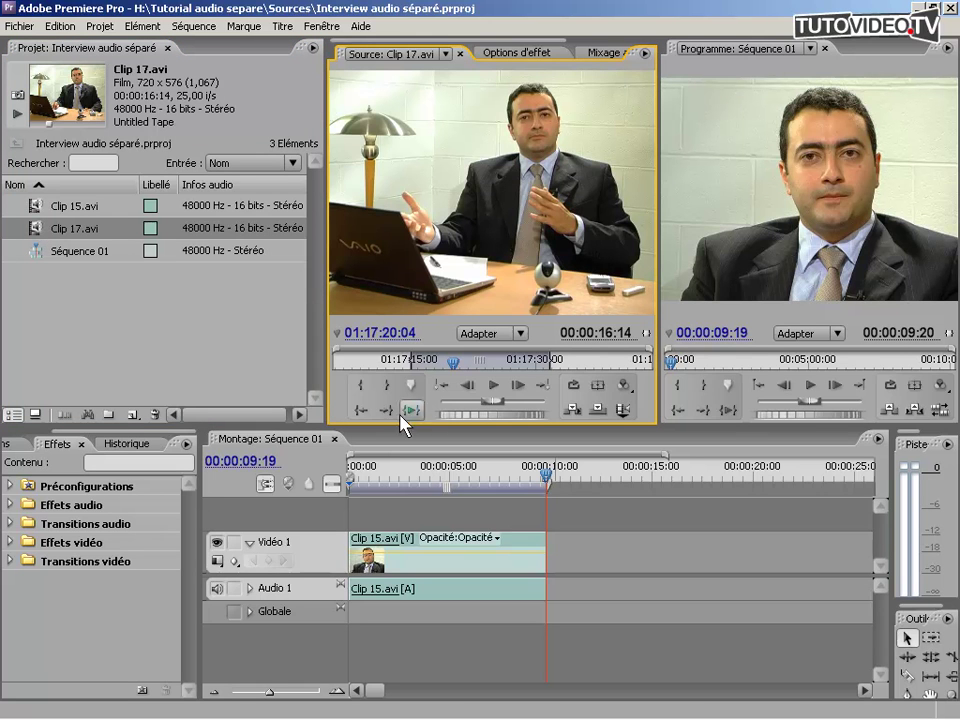
pyautogui.click(361, 410)
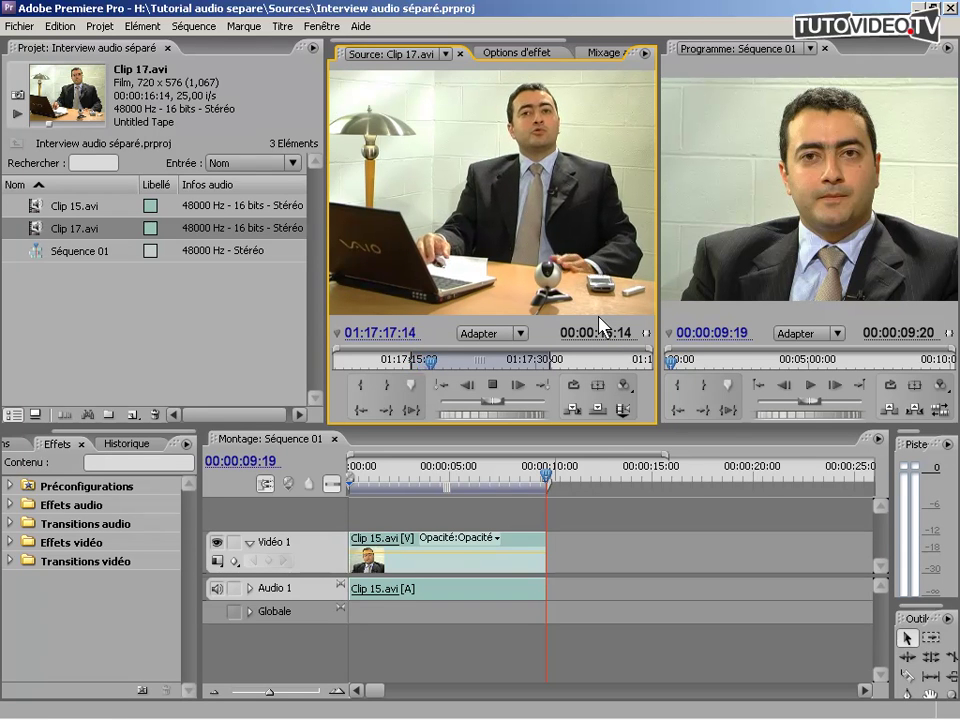
pyautogui.press('space')
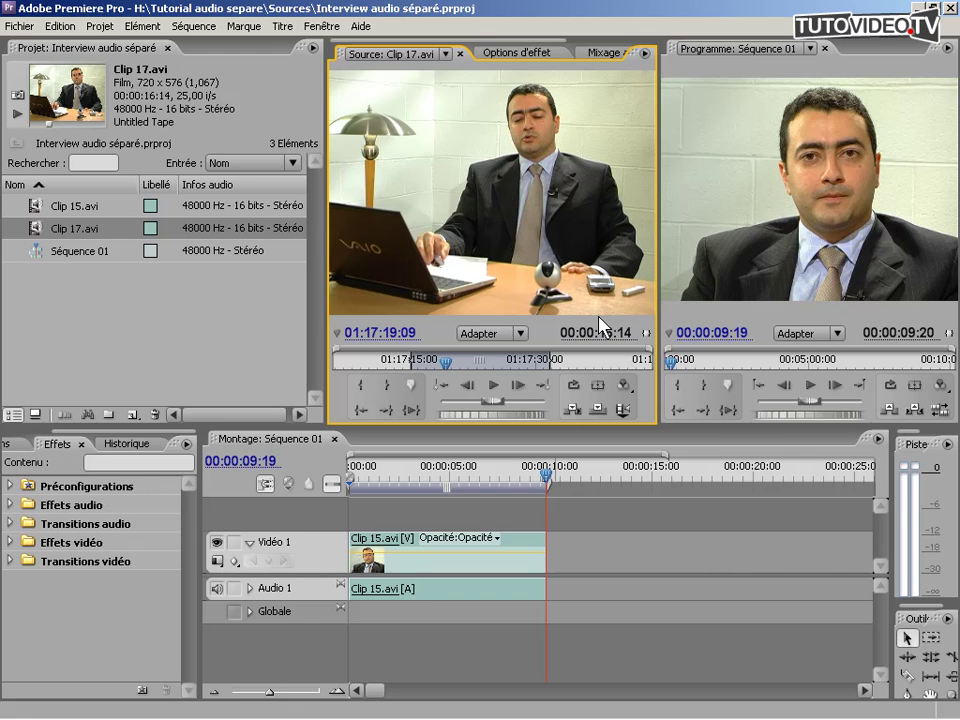
pyautogui.click(624, 415)
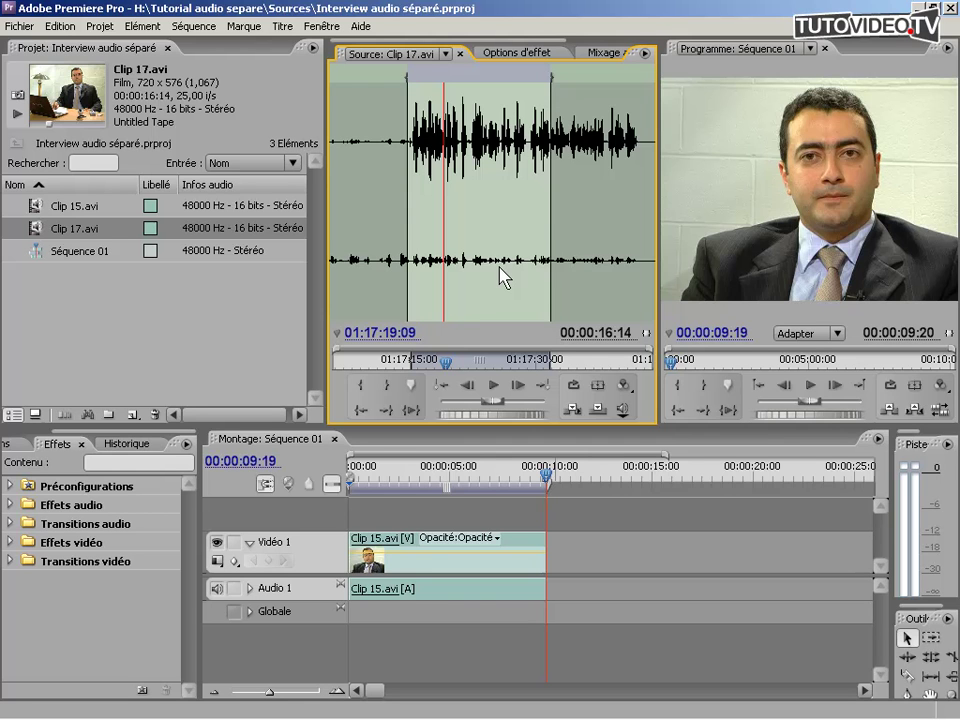
pyautogui.click(622, 410)
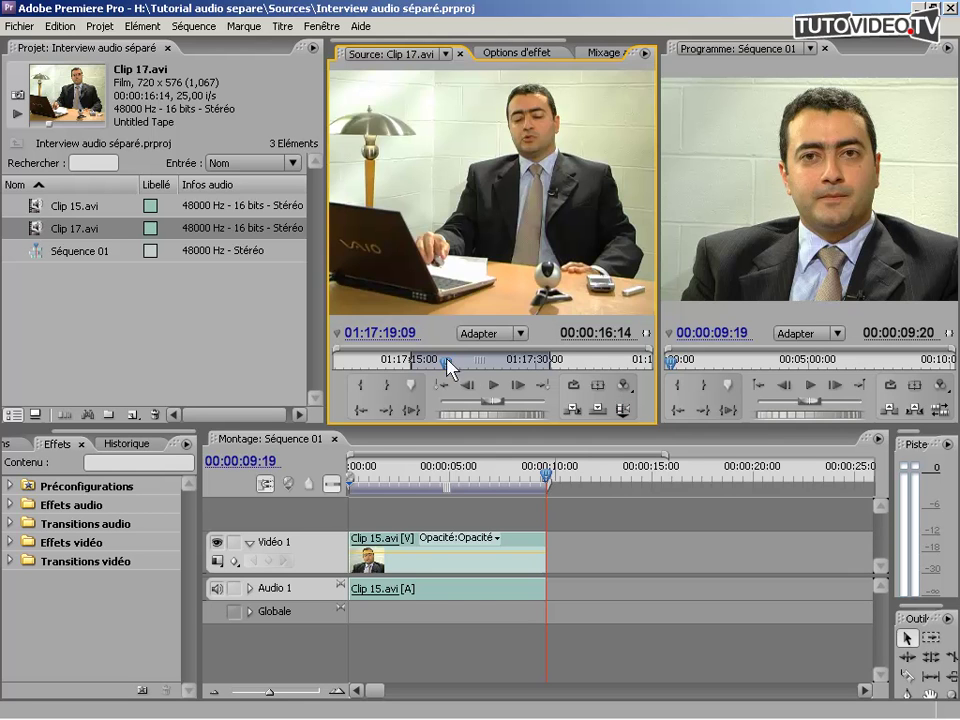
# Step: Insert Clip 17.avi at the start of the sequence, ahead of Clip 15.avi, and expand the Audio 1 track
pyautogui.click(360, 412)
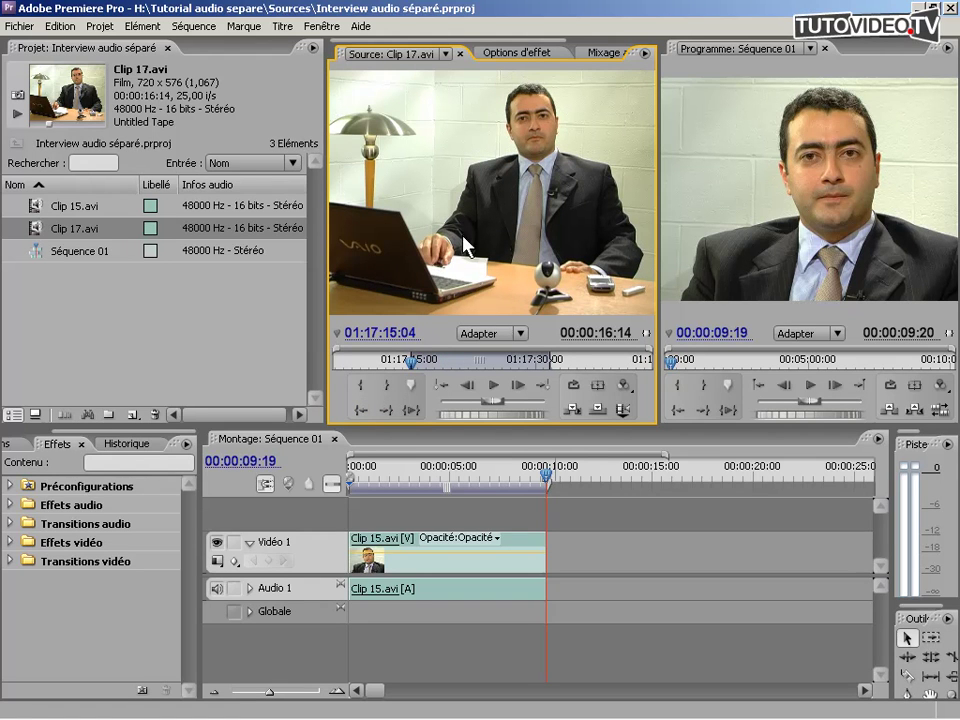
pyautogui.moveTo(375, 463); pyautogui.dragTo(355, 561)
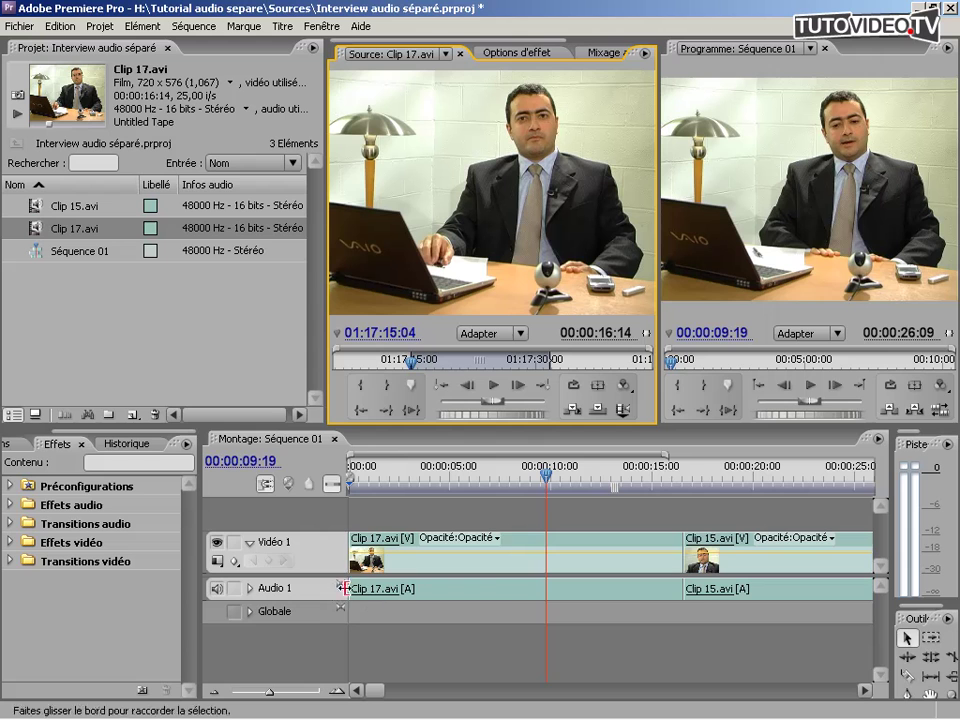
pyautogui.click(250, 589)
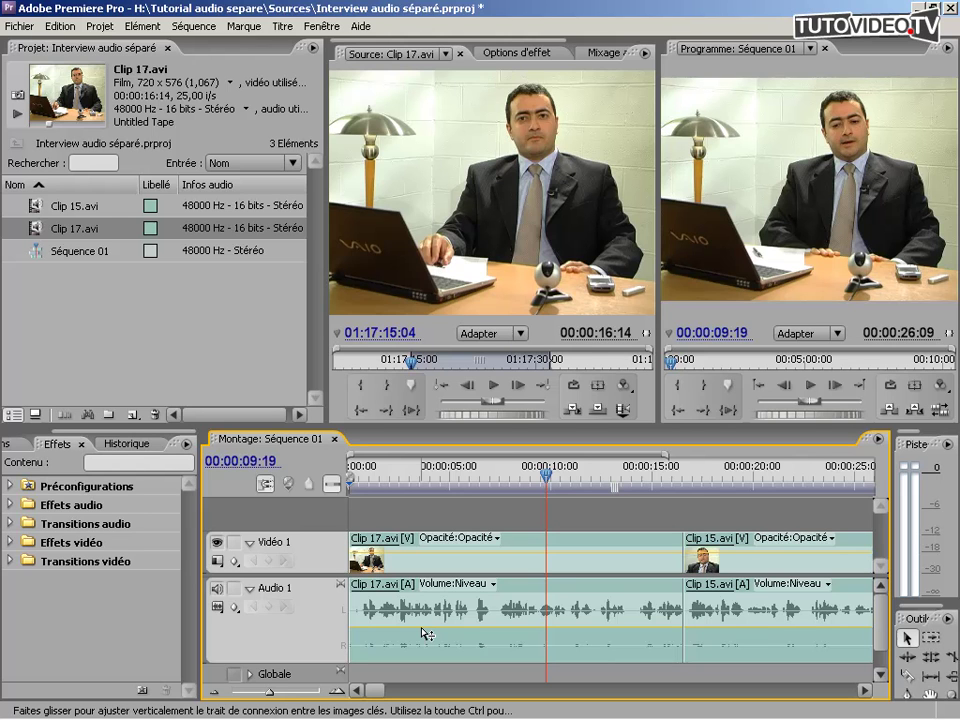
# Step: Lower the volume line of Clip 17.avi on Audio 1 to about -12.6 dB and play the sequence
pyautogui.moveTo(425, 634); pyautogui.dragTo(430, 656)
pyautogui.press('space')
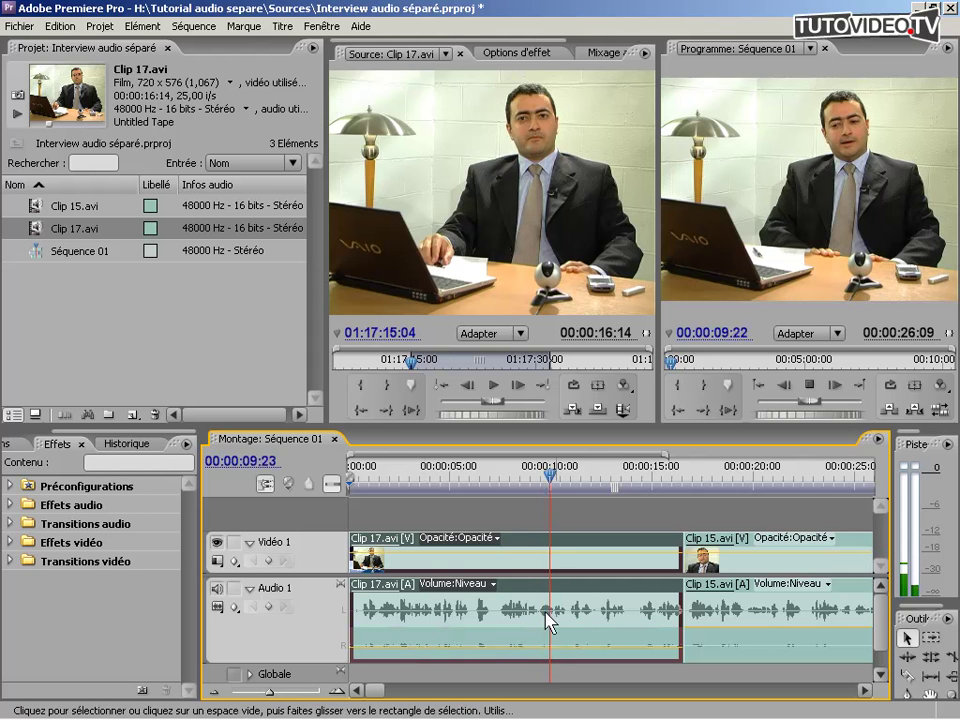
pyautogui.press('space')
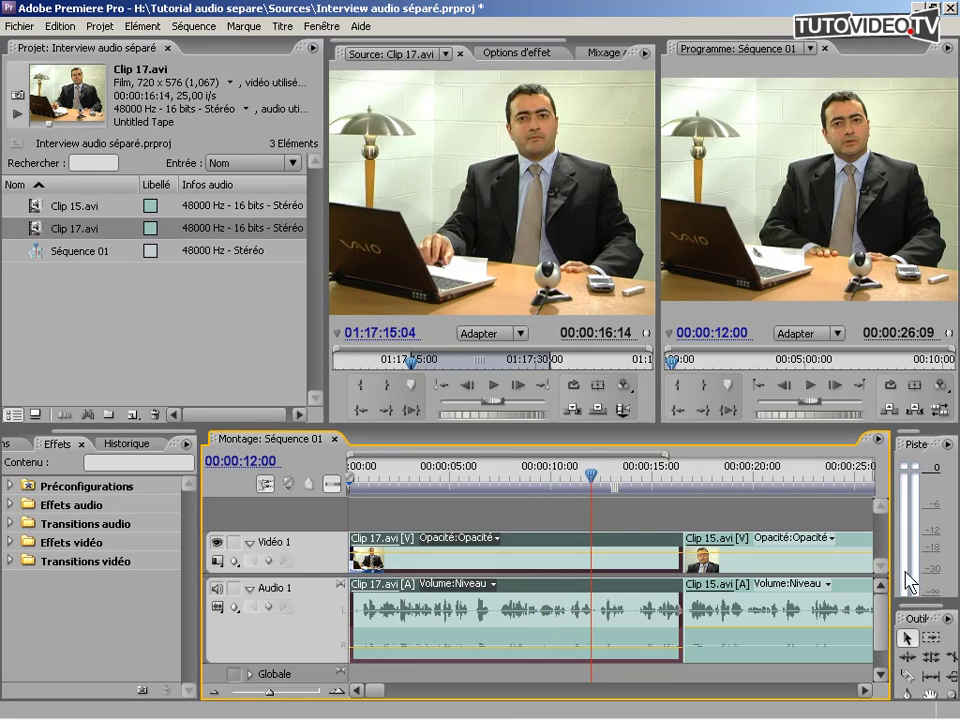
# Step: Set the Volume effect's Niveau for Clip 17.avi to 0 dB and play the clip to check the levels
pyautogui.click(506, 55)
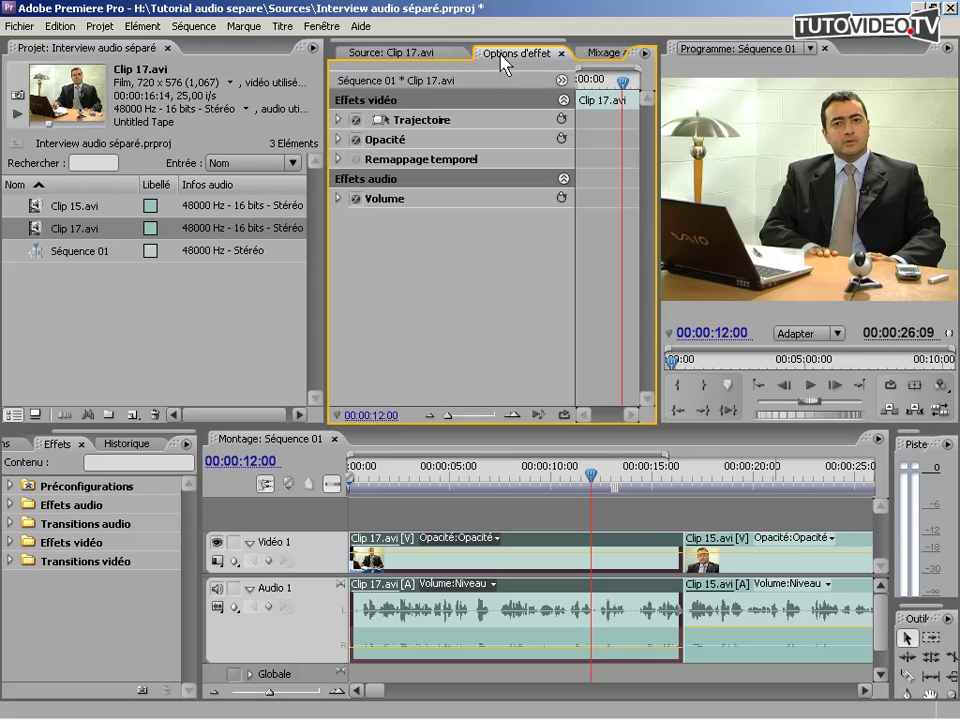
pyautogui.click(338, 199)
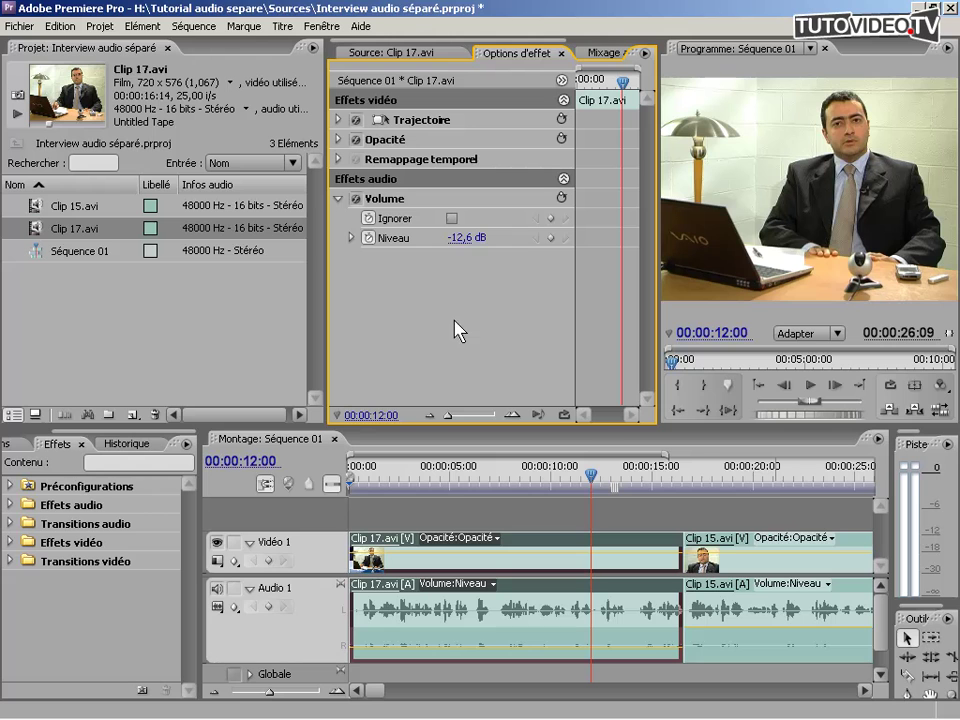
pyautogui.click(463, 237)
pyautogui.write('0')
pyautogui.press('Return')
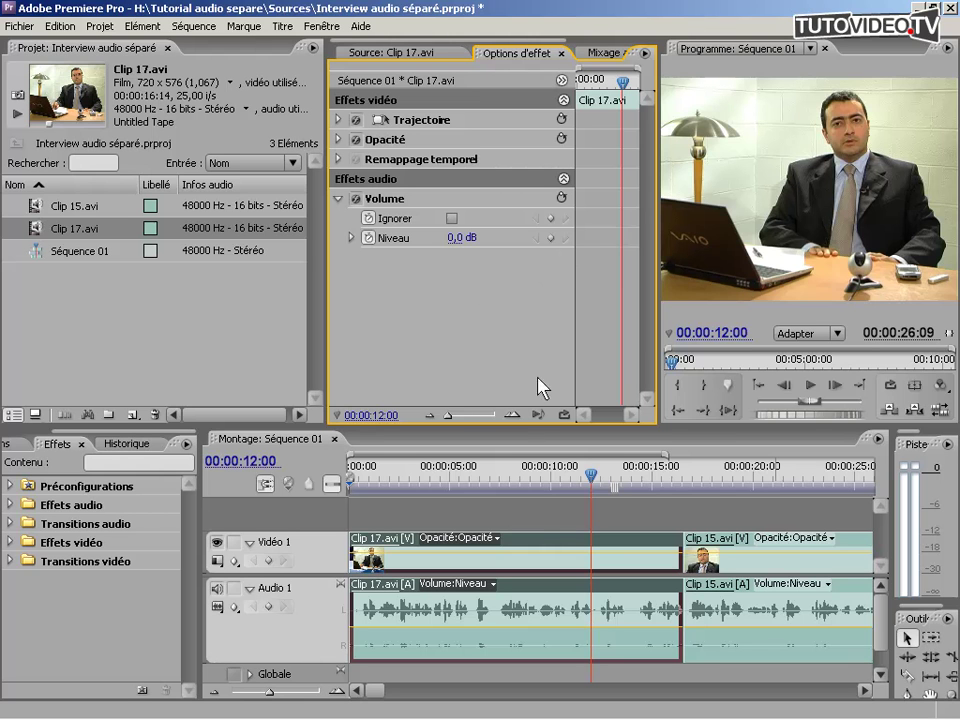
pyautogui.press('space')
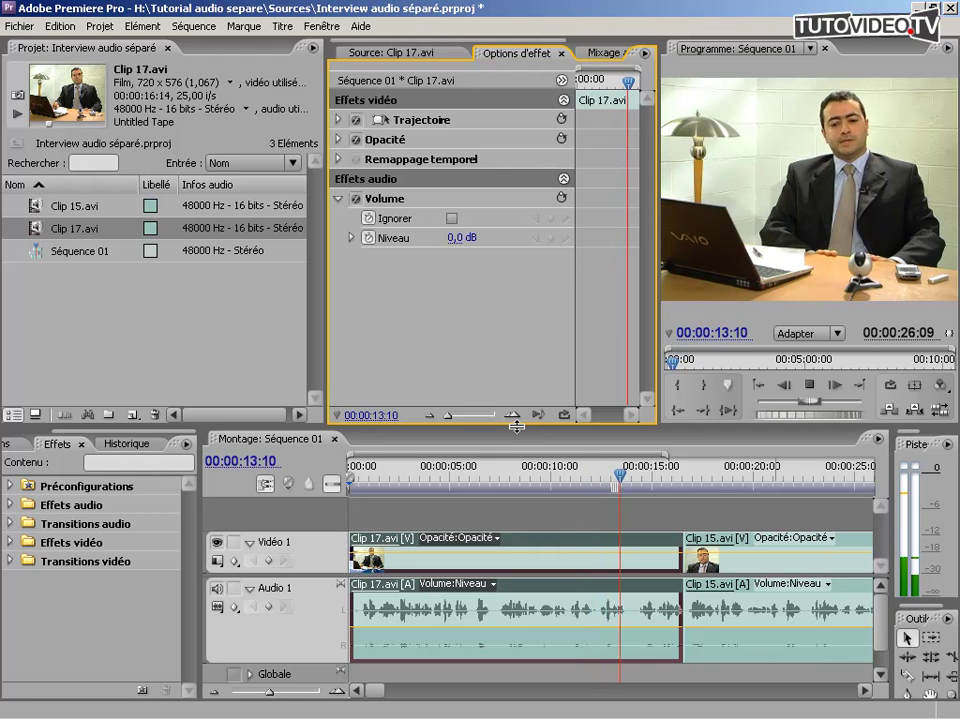
pyautogui.press('space')
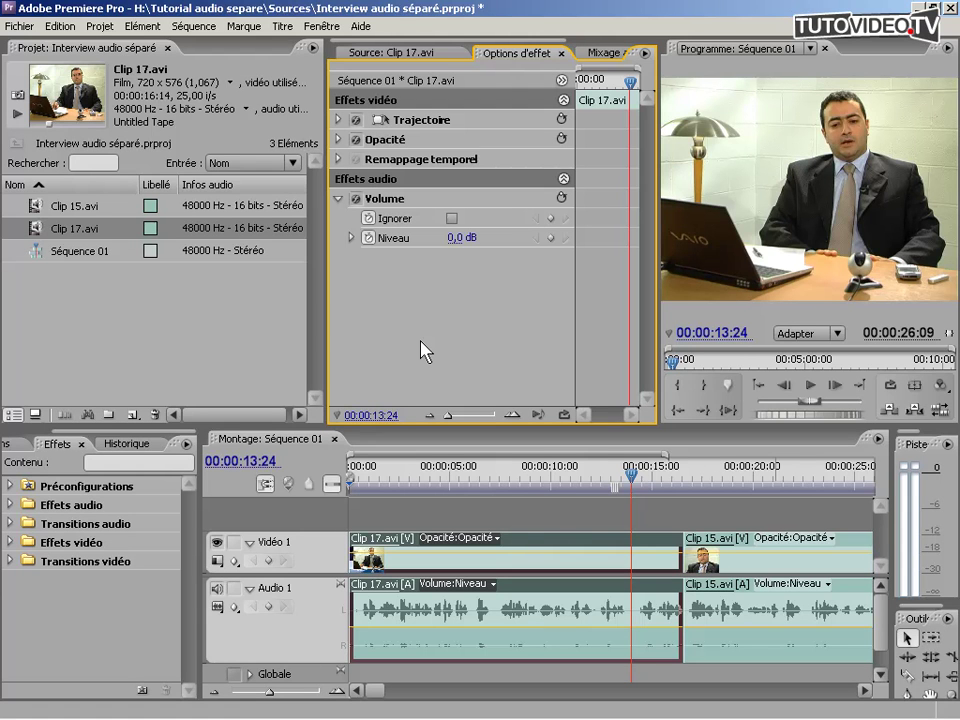
# Step: Apply the stereo audio effect Volume de canal to Clip 17.avi and expand its parameters
pyautogui.click(12, 502)
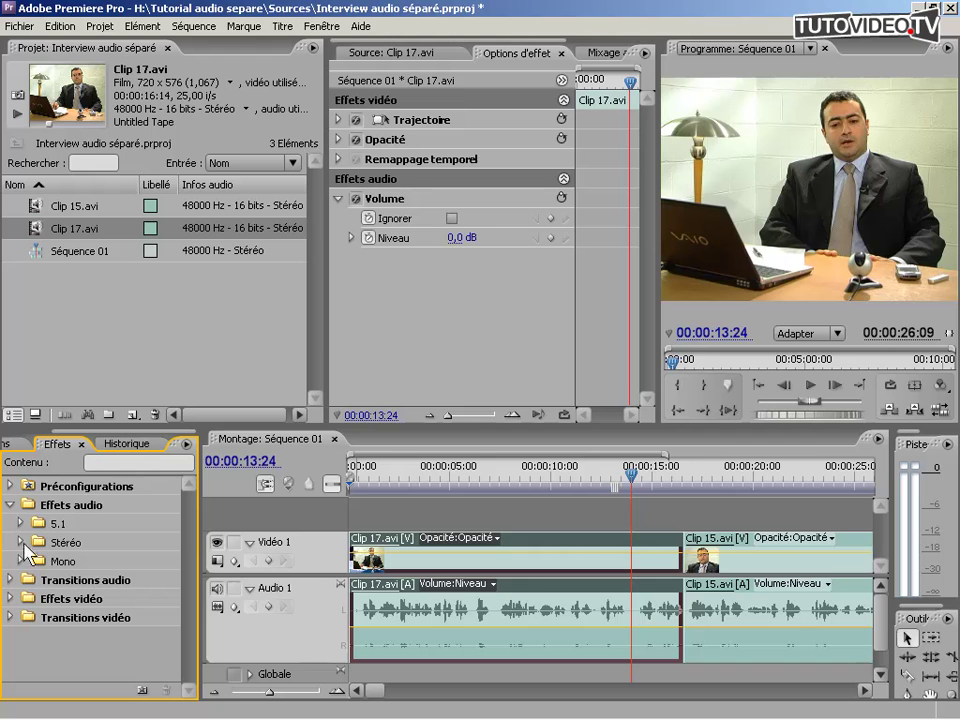
pyautogui.click(20, 542)
pyautogui.moveTo(183, 527); pyautogui.dragTo(182, 650)
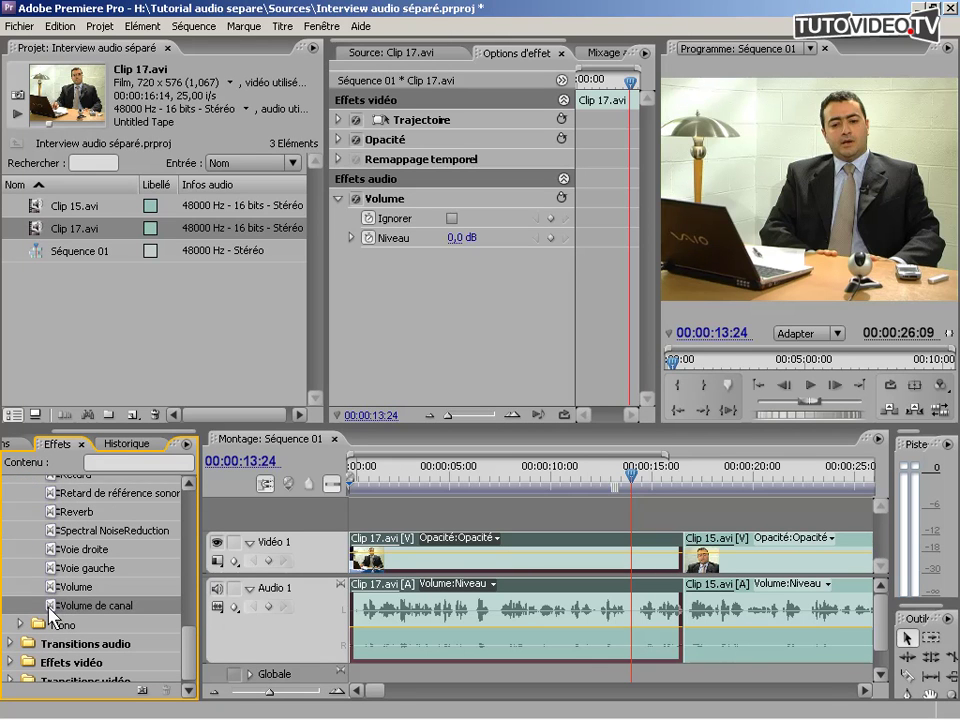
pyautogui.moveTo(51, 608); pyautogui.dragTo(380, 615)
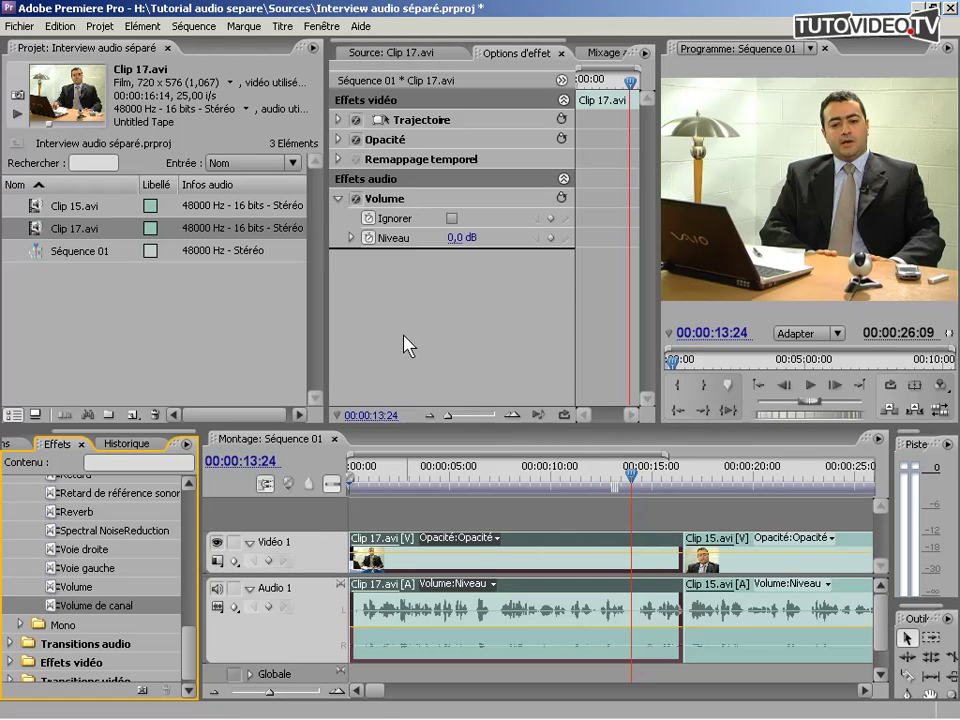
pyautogui.click(339, 262)
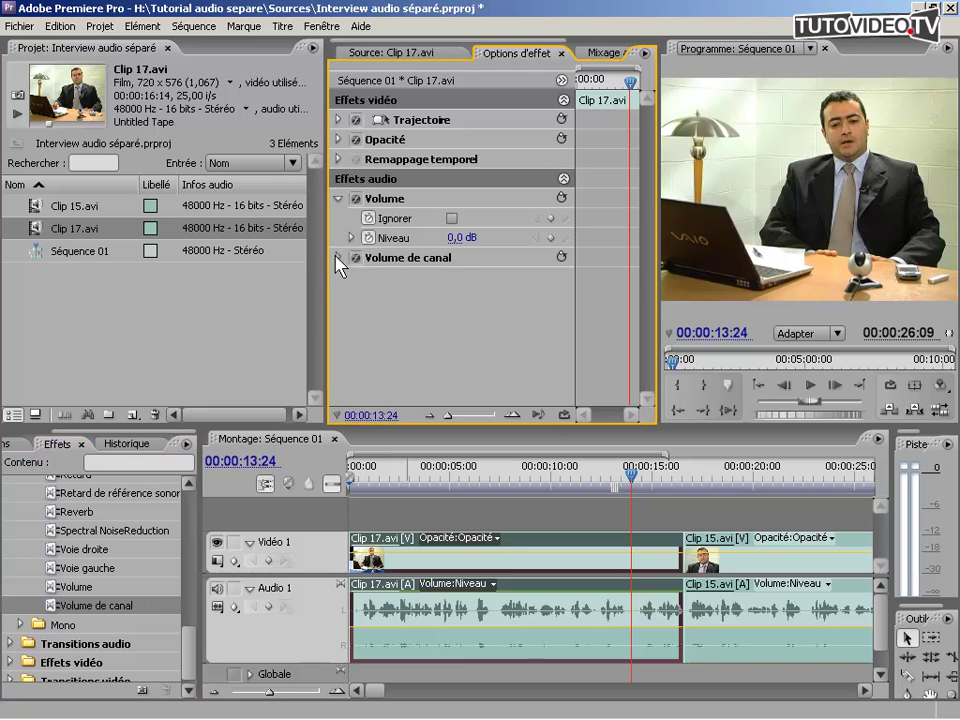
pyautogui.click(337, 258)
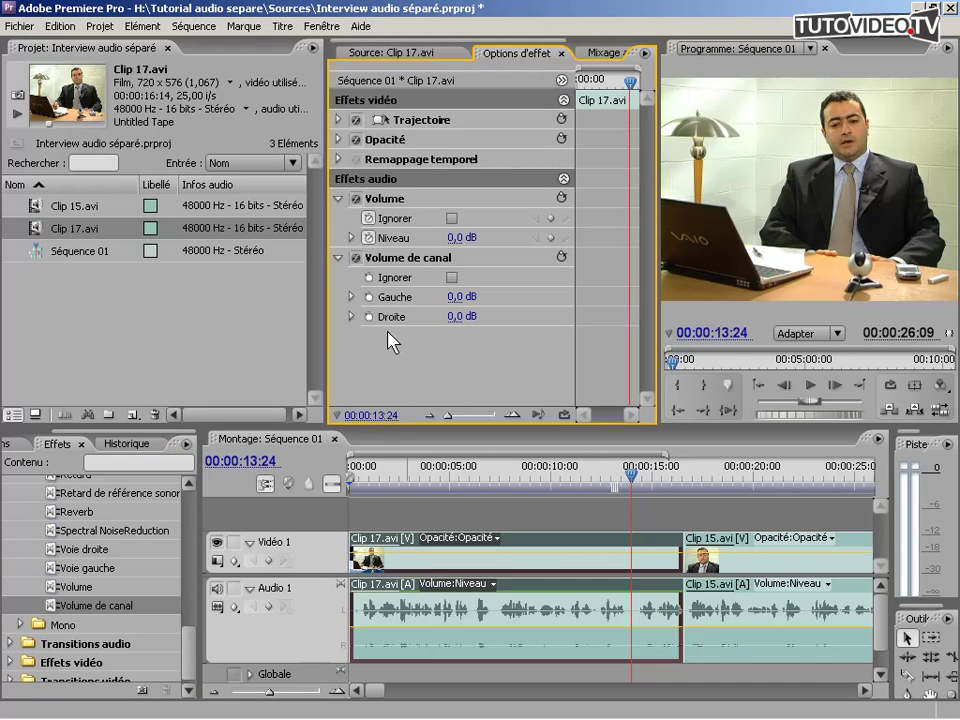
# Step: Set the Volume de canal levels to -3 dB for Gauche and 6 dB for Droite, and play the clip from near its start
pyautogui.click(351, 297)
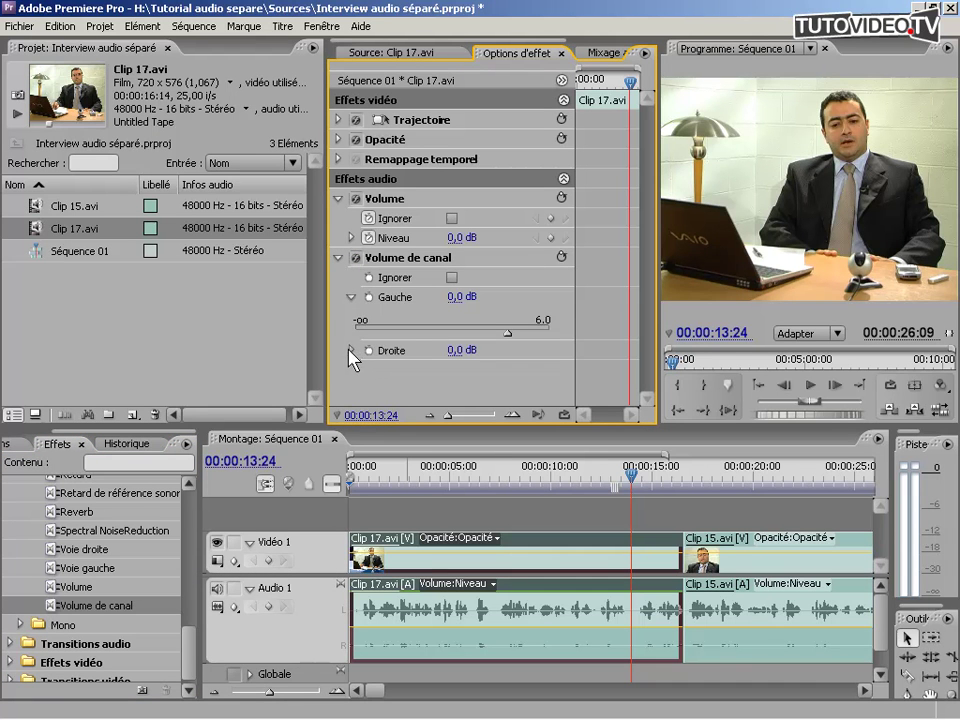
pyautogui.click(351, 351)
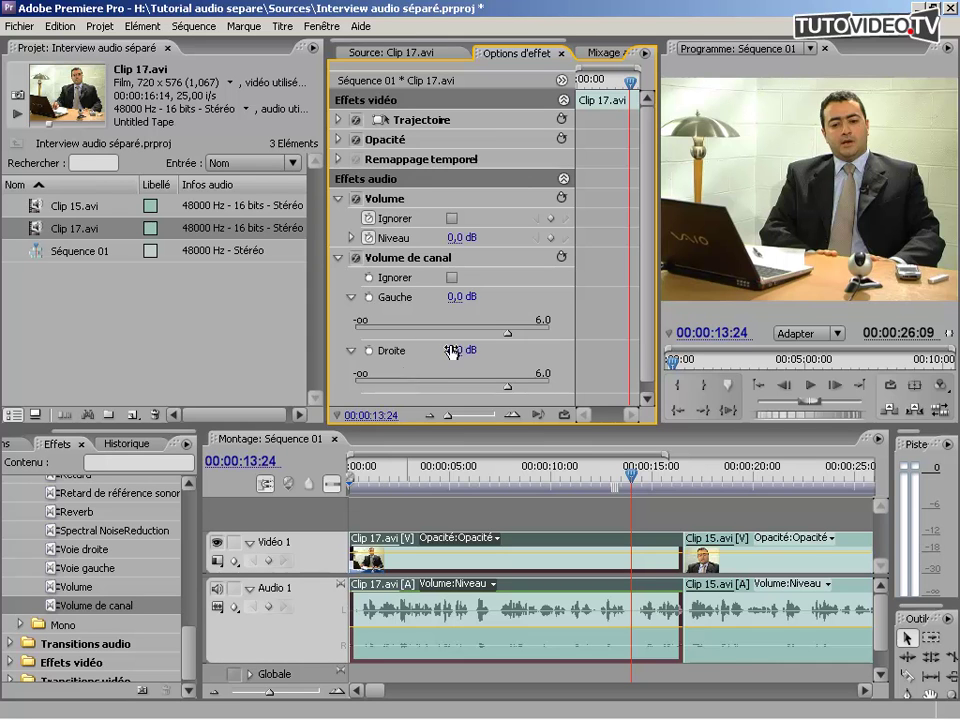
pyautogui.click(506, 331)
pyautogui.moveTo(507, 333); pyautogui.dragTo(491, 334)
pyautogui.moveTo(508, 387); pyautogui.dragTo(570, 378)
pyautogui.moveTo(368, 476); pyautogui.dragTo(372, 477)
pyautogui.press('space')
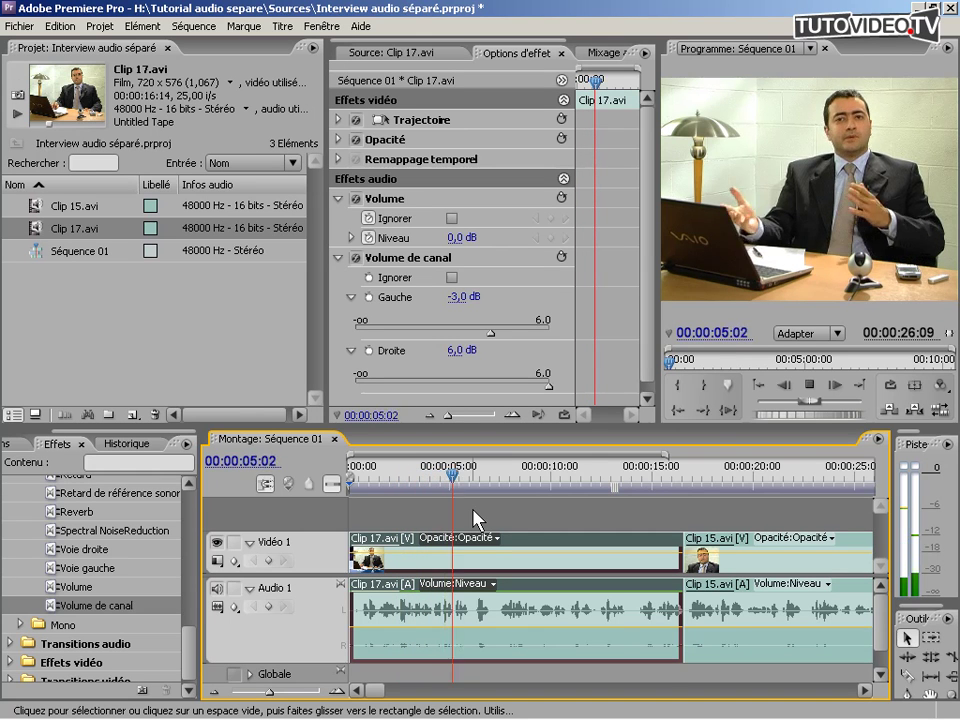
pyautogui.press('space')
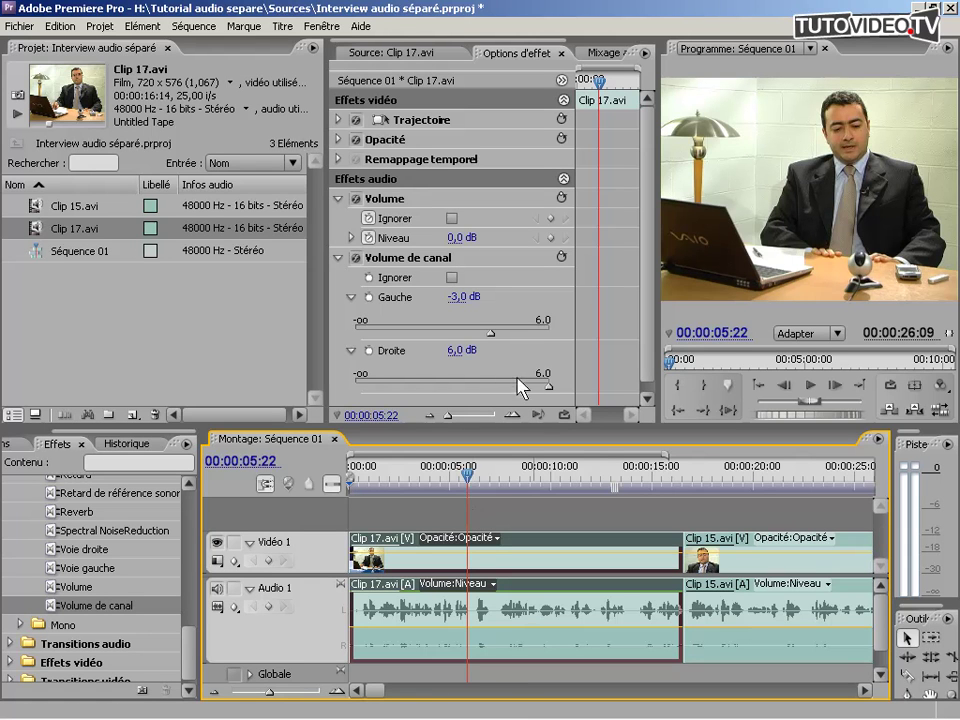
# Step: Display the Volume de canal Gauche line on the Clip 17.avi audio in the timeline
pyautogui.click(487, 589)
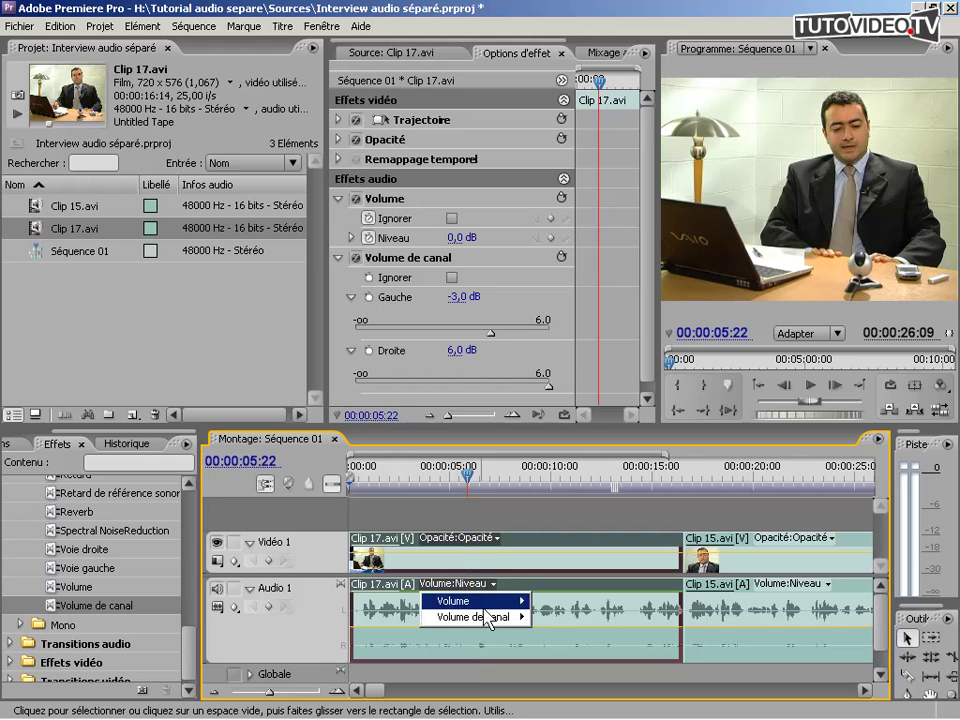
pyautogui.moveTo(489, 624)
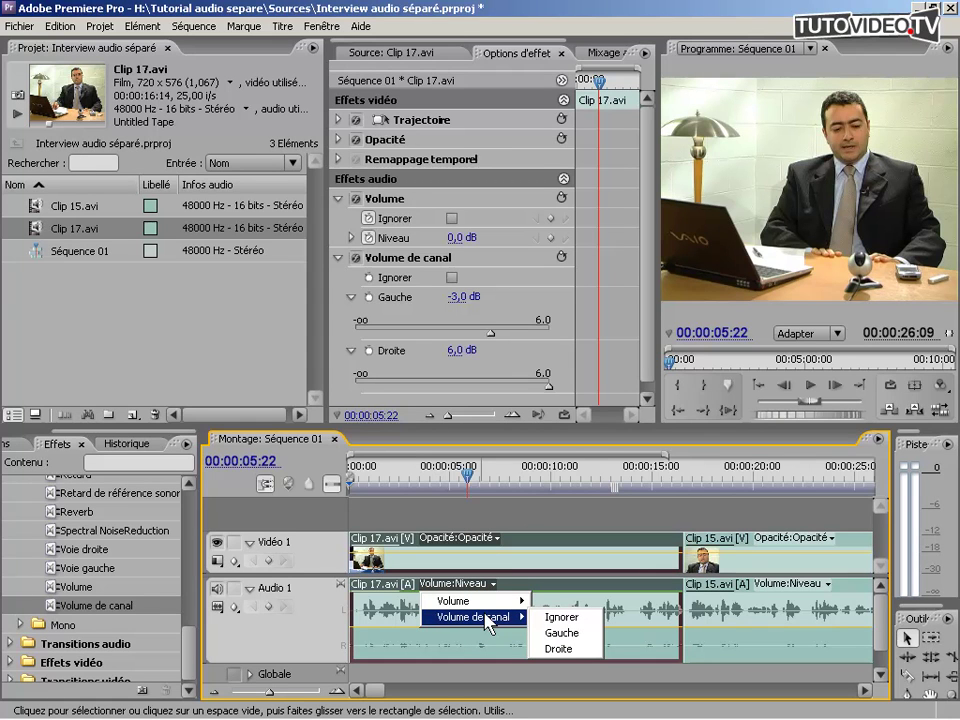
pyautogui.click(565, 636)
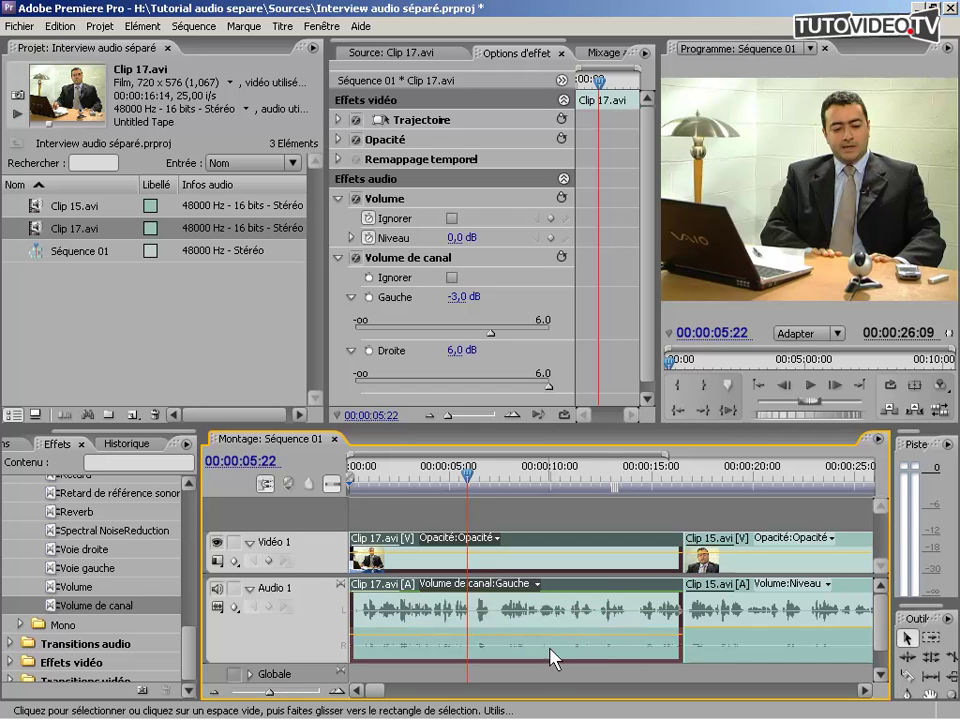
# Step: Display the Volume de canal Droite line on the Clip 17.avi audio, lower it to about 0 dB and play the result
pyautogui.click(527, 590)
pyautogui.moveTo(524, 618)
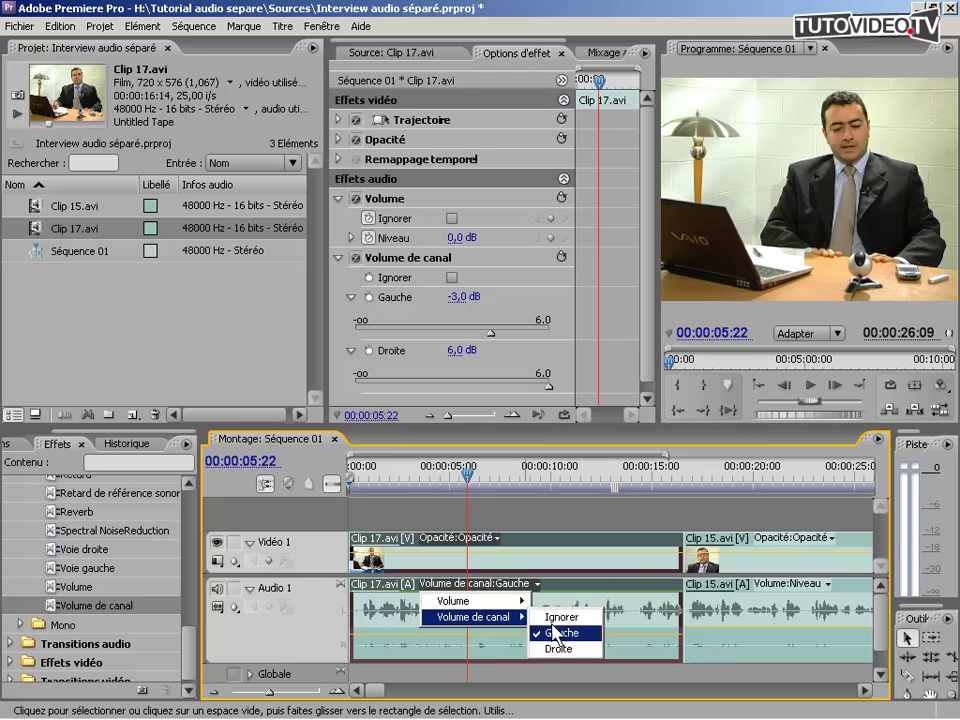
pyautogui.click(557, 650)
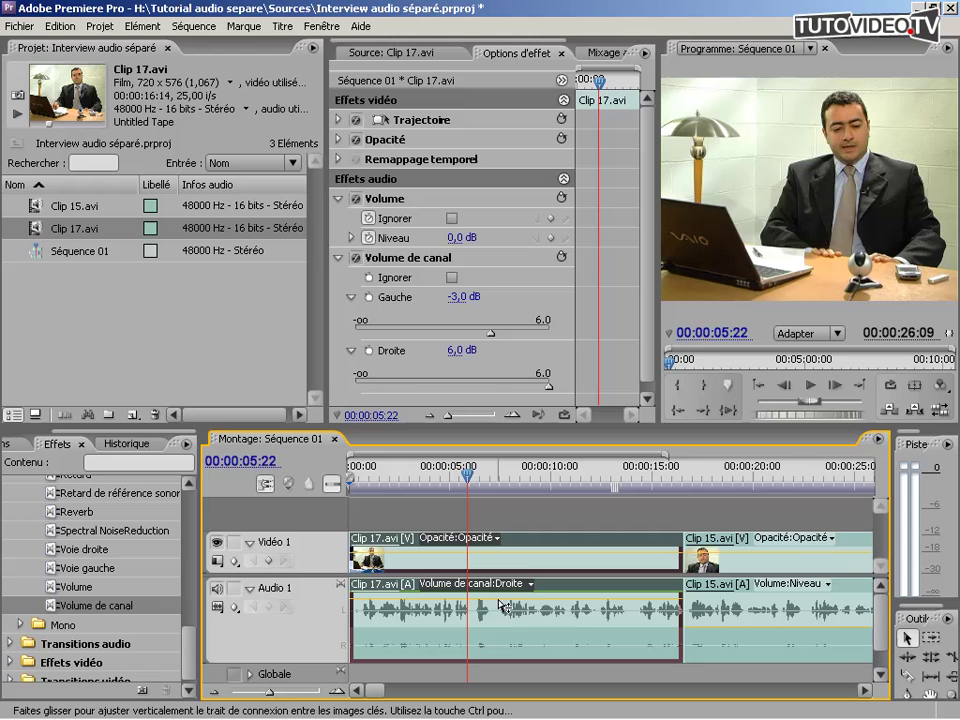
pyautogui.moveTo(500, 605); pyautogui.dragTo(505, 634)
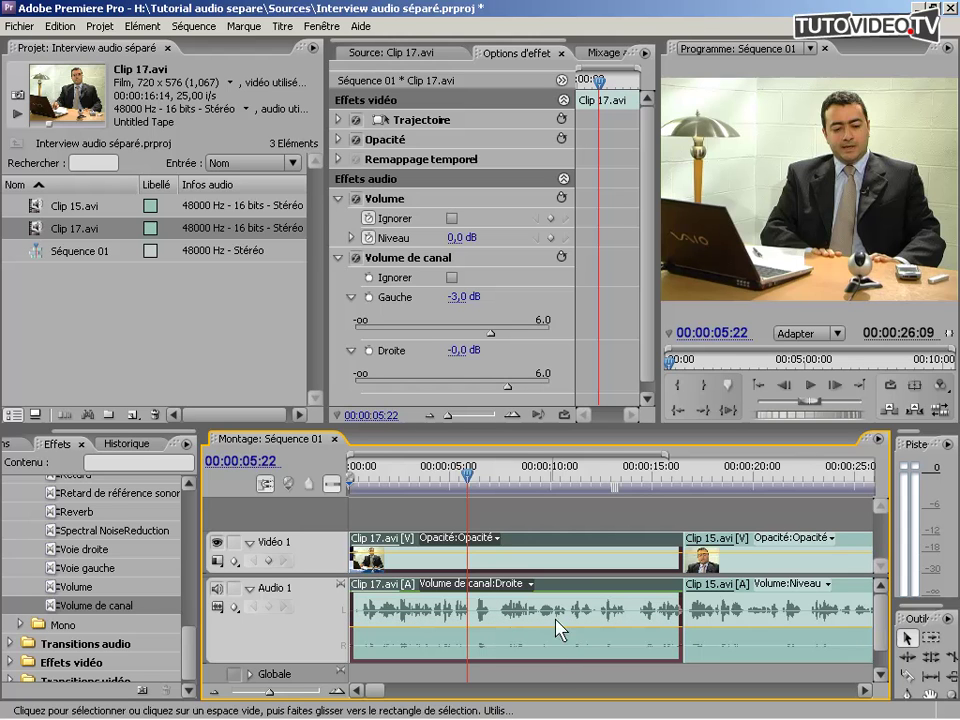
pyautogui.press('space')
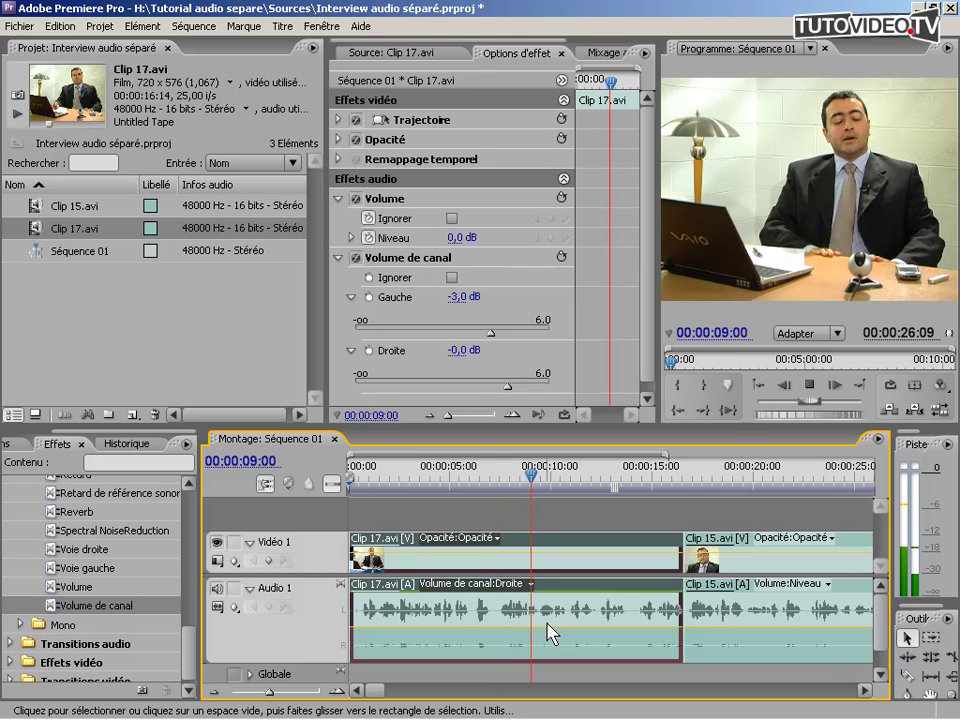
pyautogui.press('space')
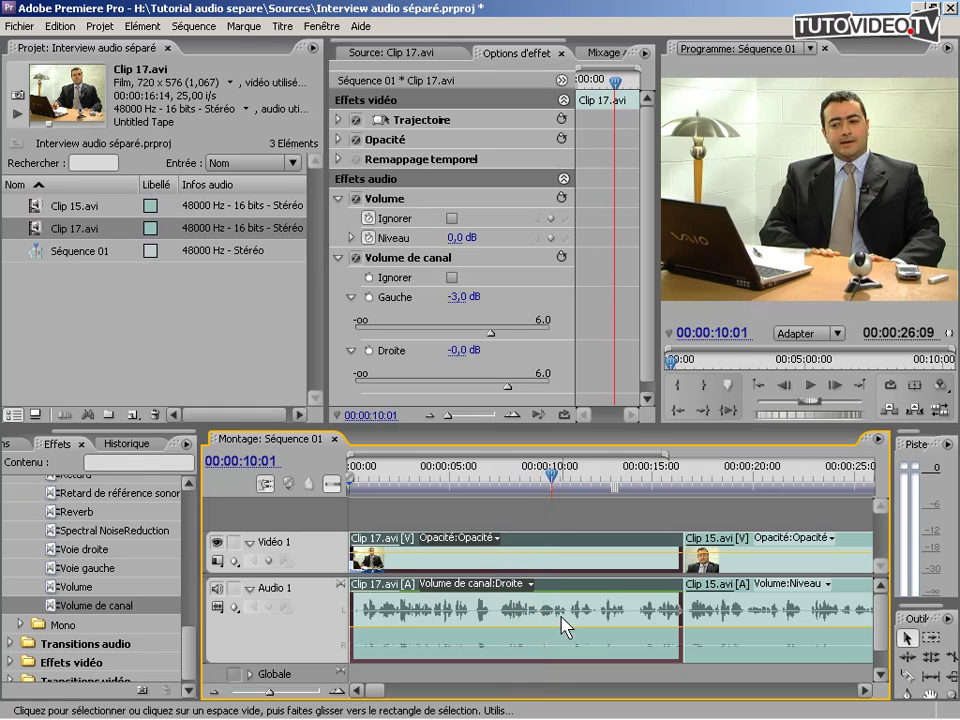